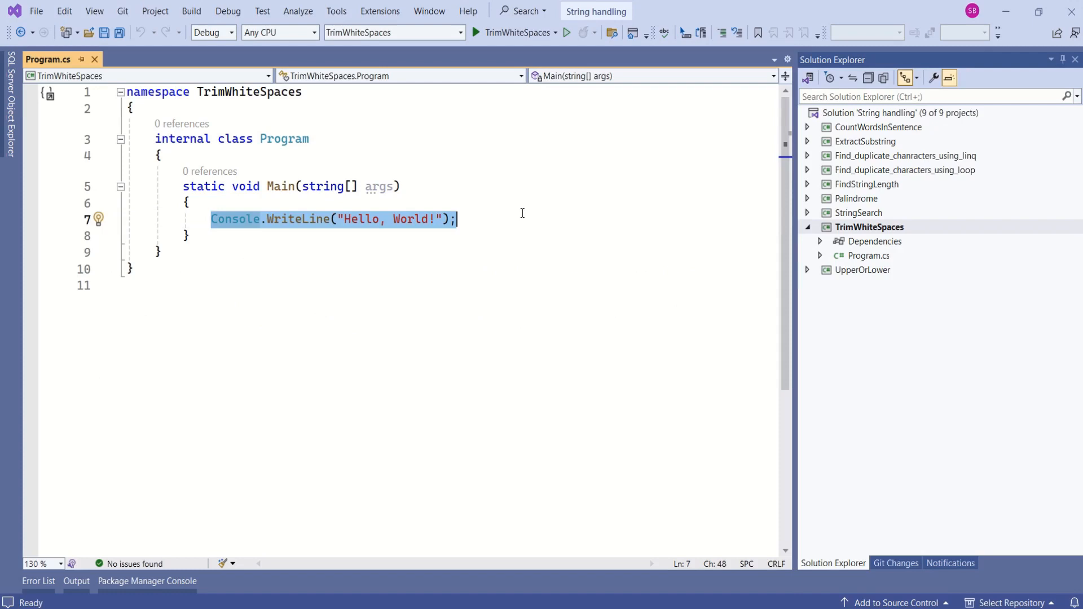
- Replace the Hello, World! line with string string1 = " Blue Sky ";
key(BackSpace)
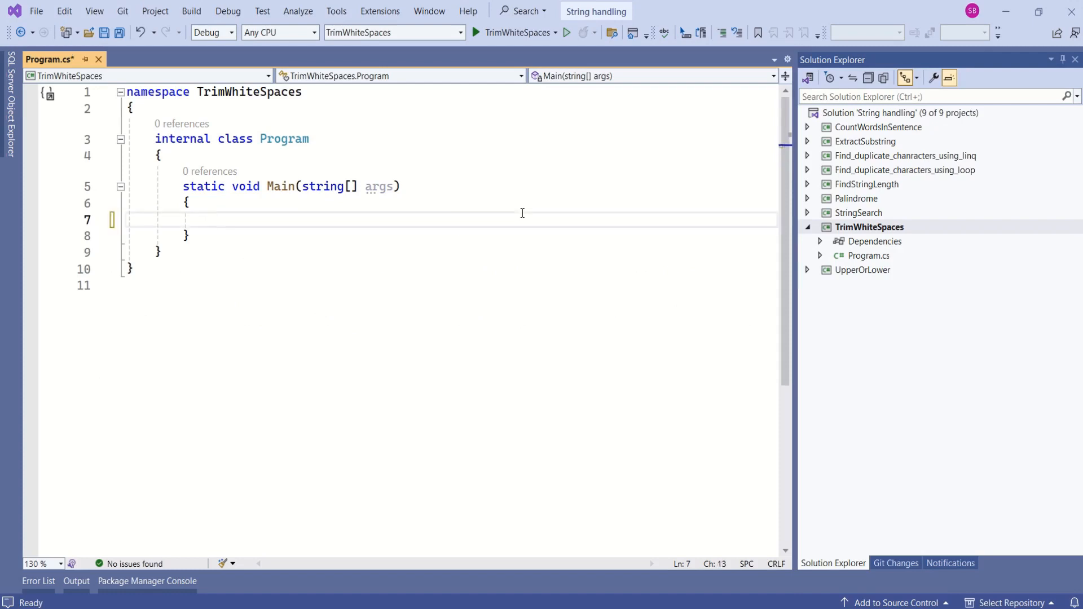
text(strin)
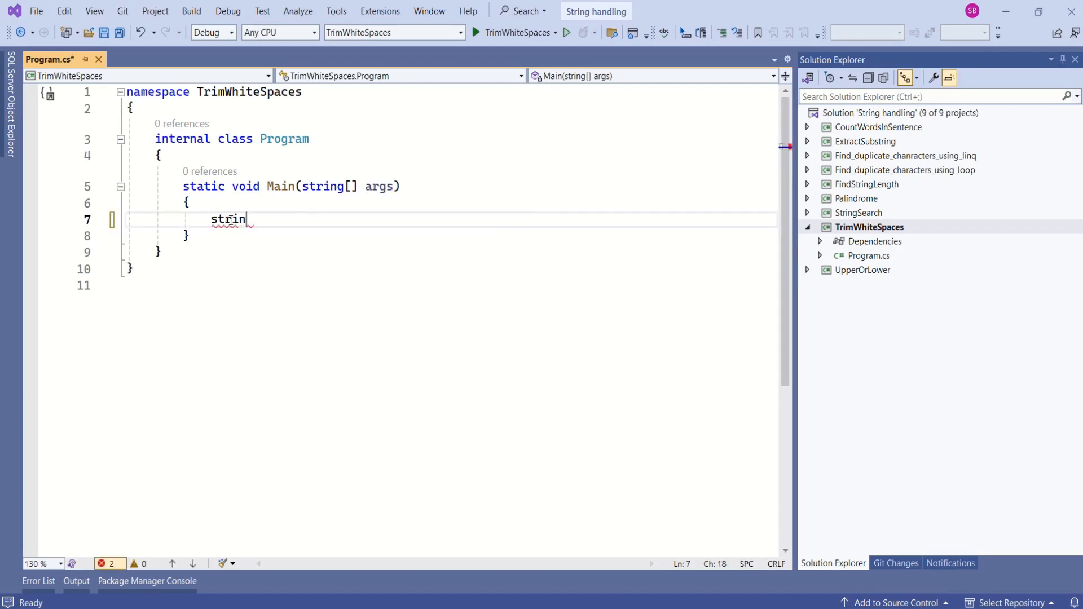
text(g stri)
text(ng1 = )
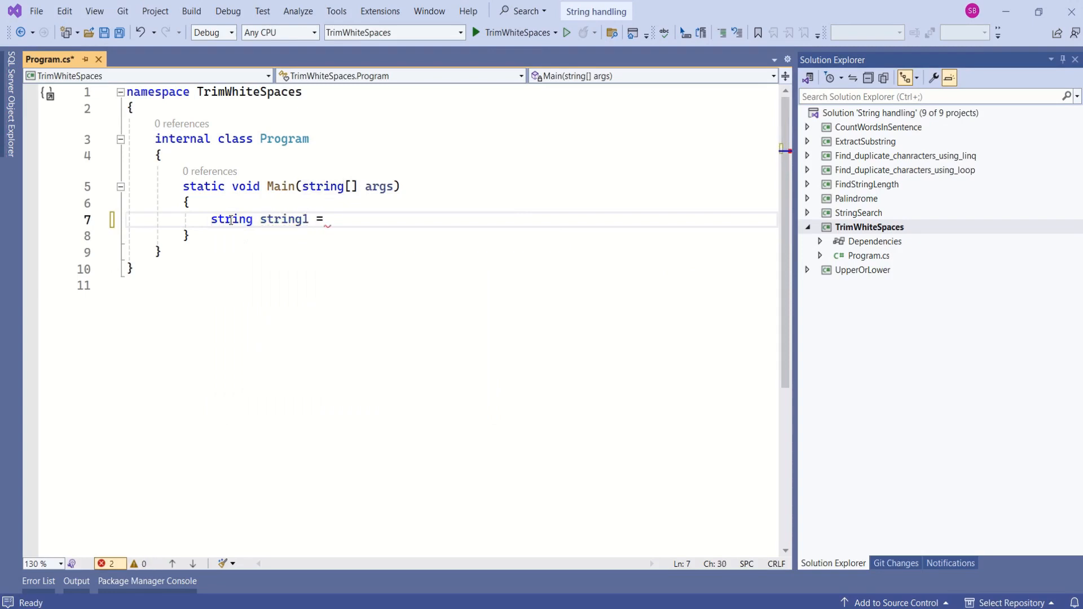
text(")
text(";)
key(Left)
key(Left)
text(" )
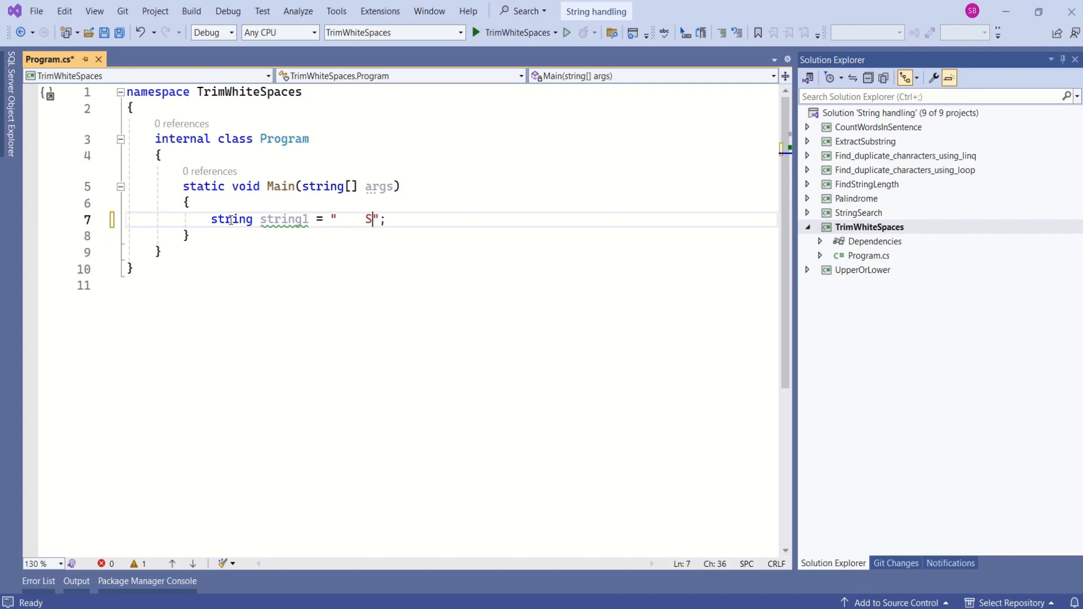
text(   Blue )
text(Sky)
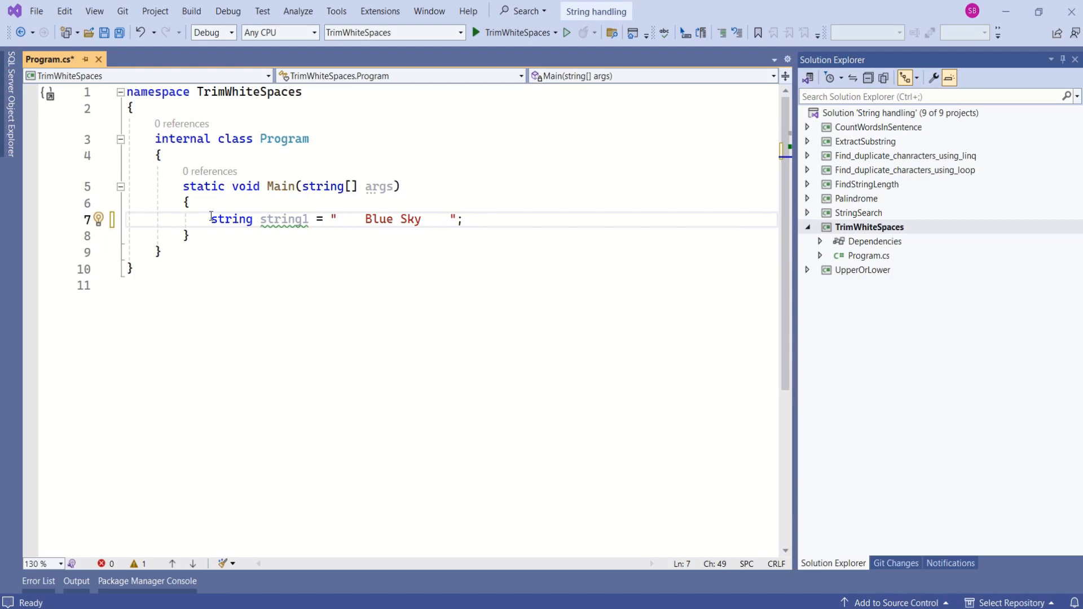
- Point out the string1 declaration and its leading and trailing spaces
drag(210, 219, 491, 233)
click(498, 221)
drag(365, 219, 330, 219)
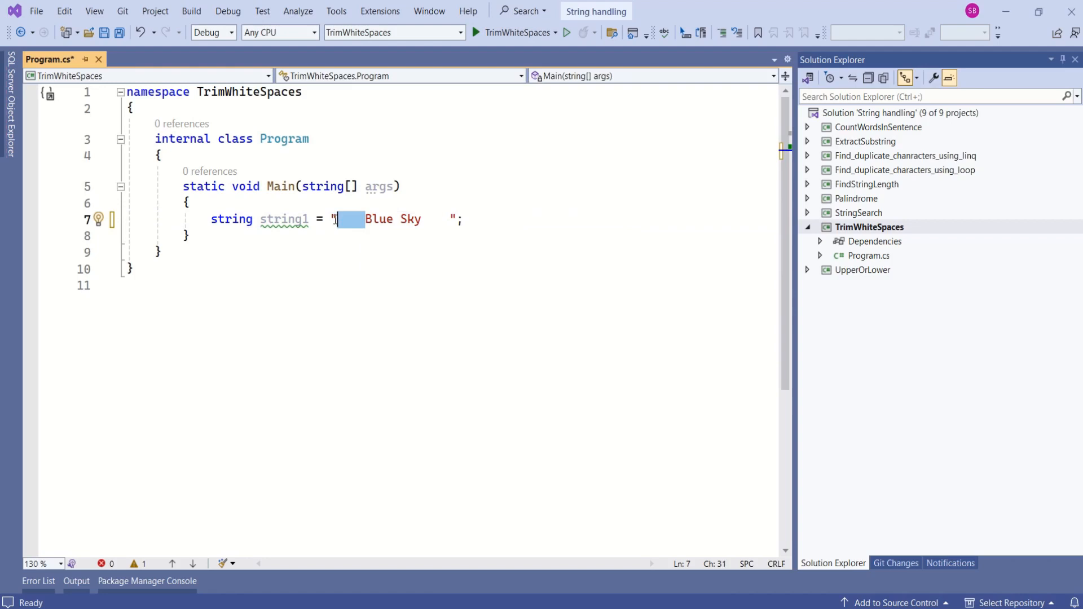
drag(422, 219, 451, 219)
click(487, 219)
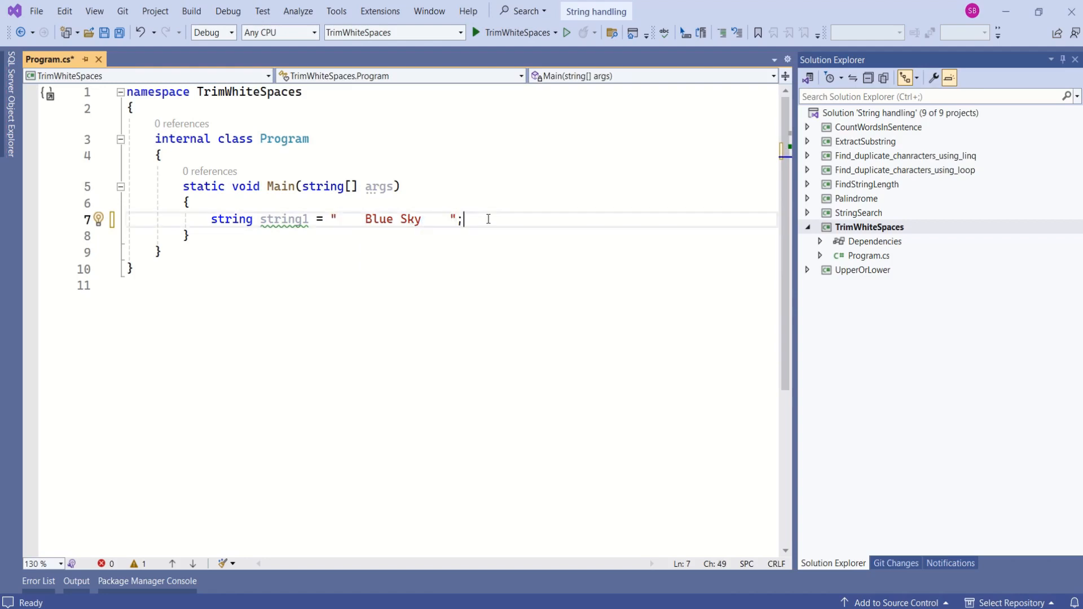
- Add string trimmedString = string1.Trim(); with comments above both strings, and save
key(Return)
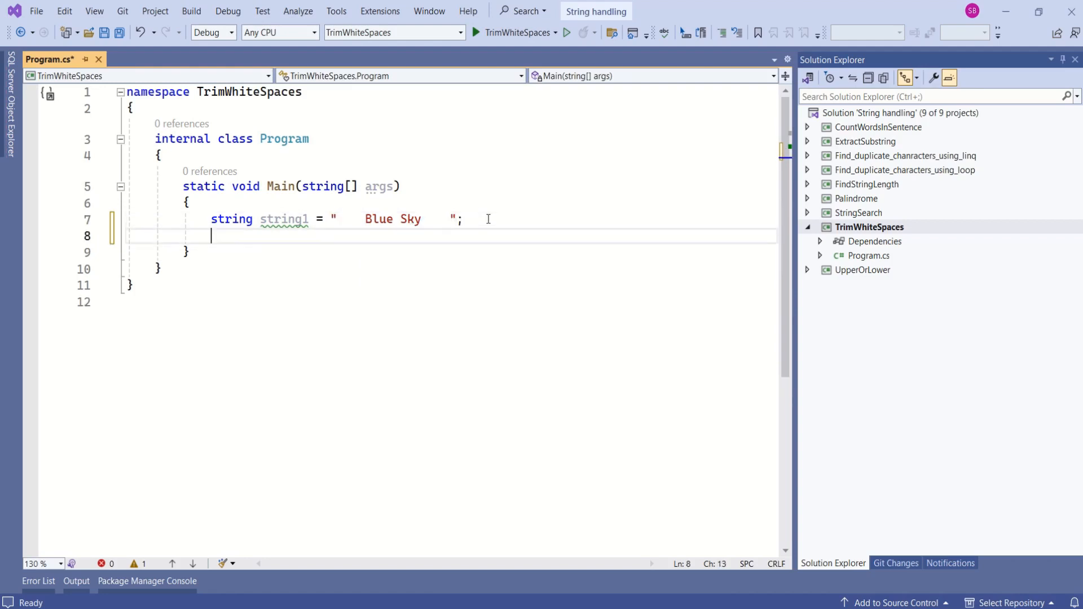
text(// Trim leading and trailing white spaces )
text(string s)
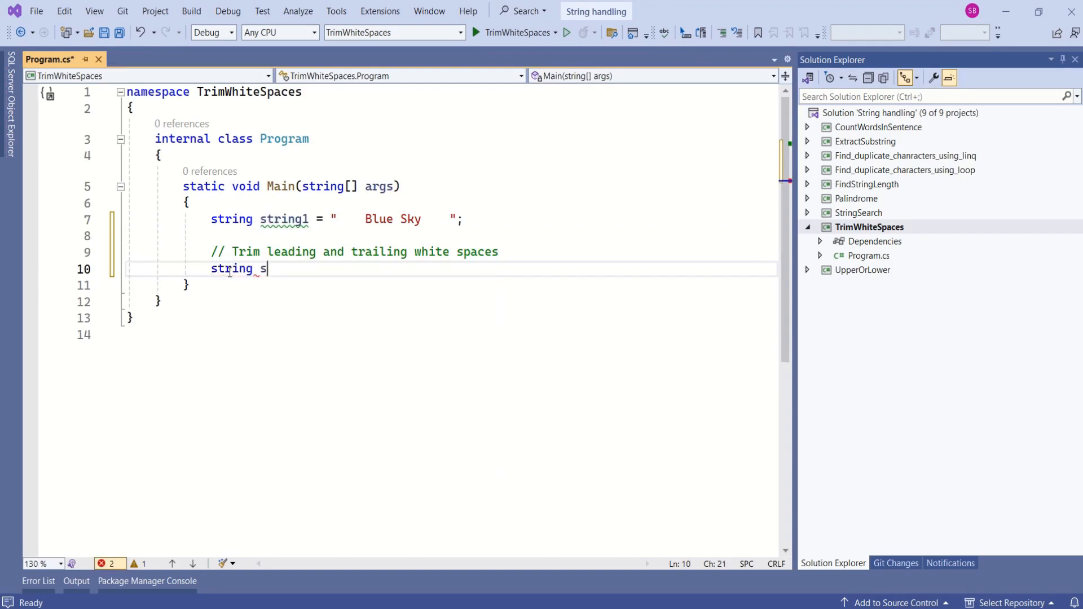
key(BackSpace)
text(trimmied)
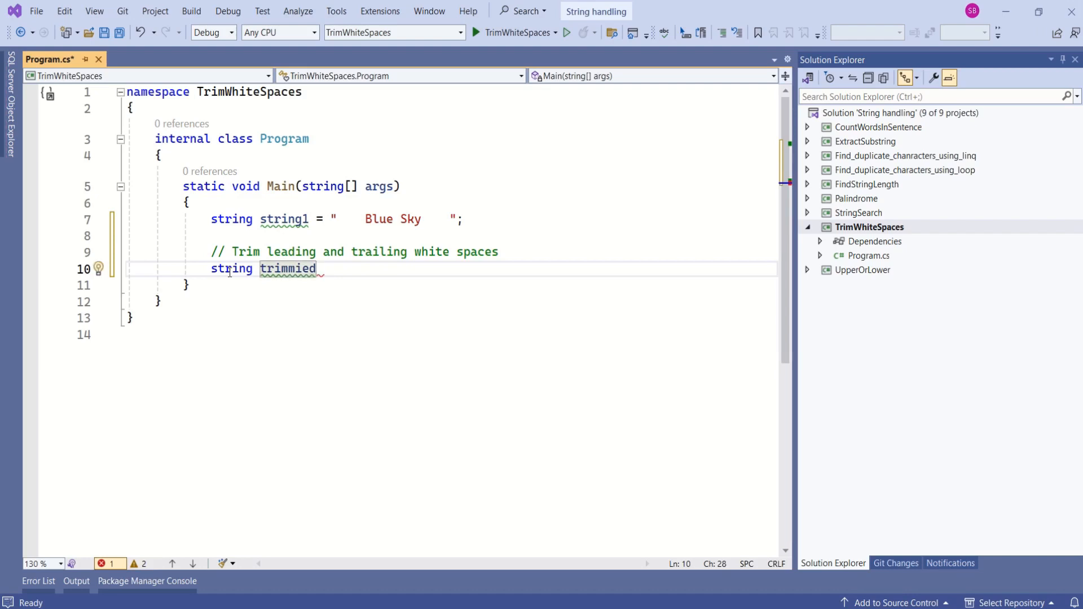
key(BackSpace)
key(BackSpace)
key(BackSpace)
text(ed)
text(String)
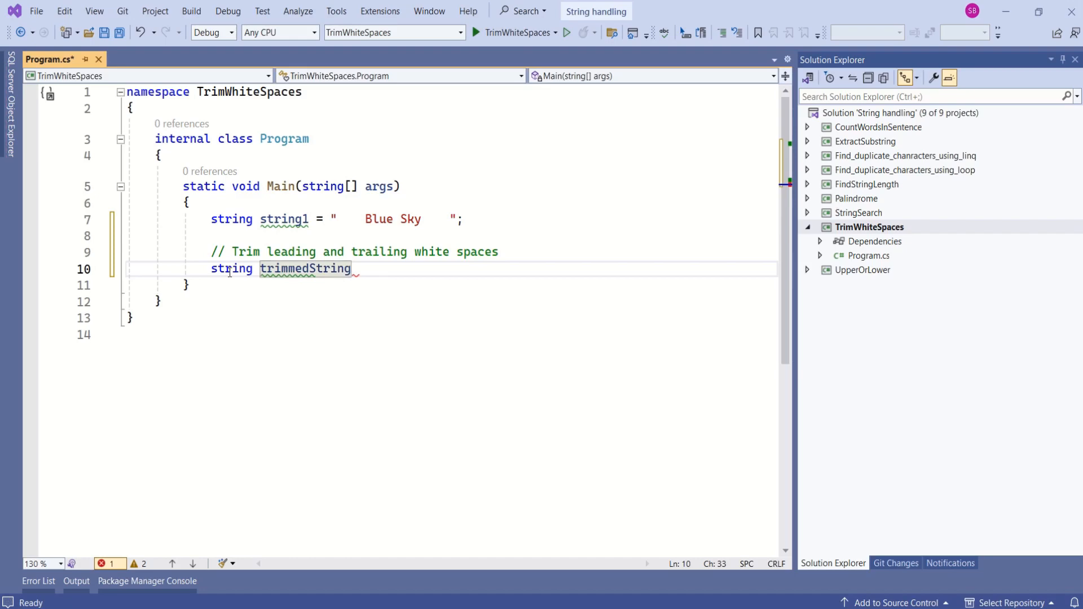
text( = st)
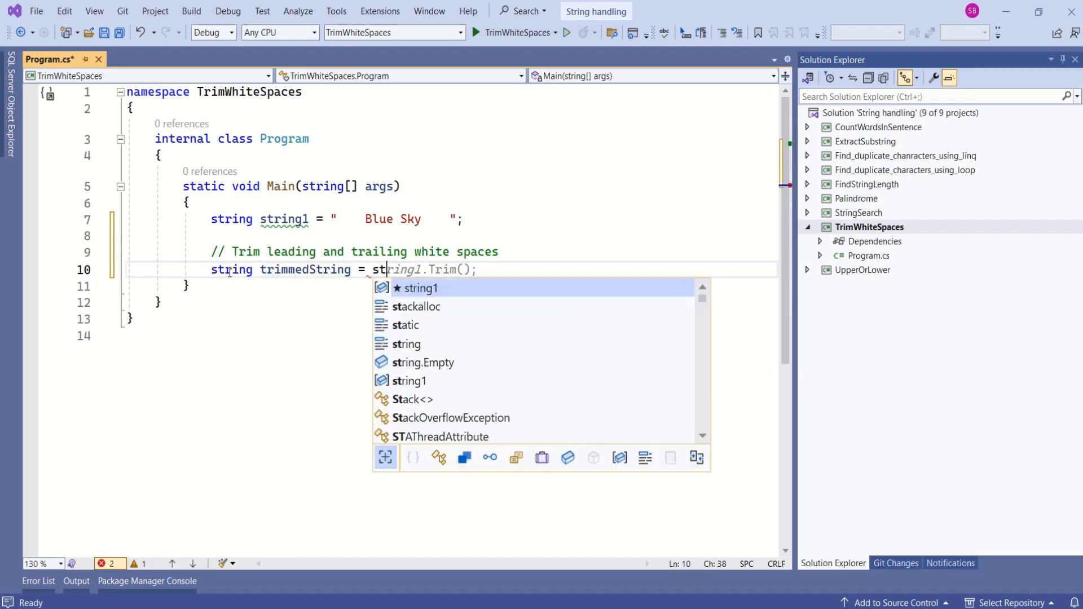
text(ing)
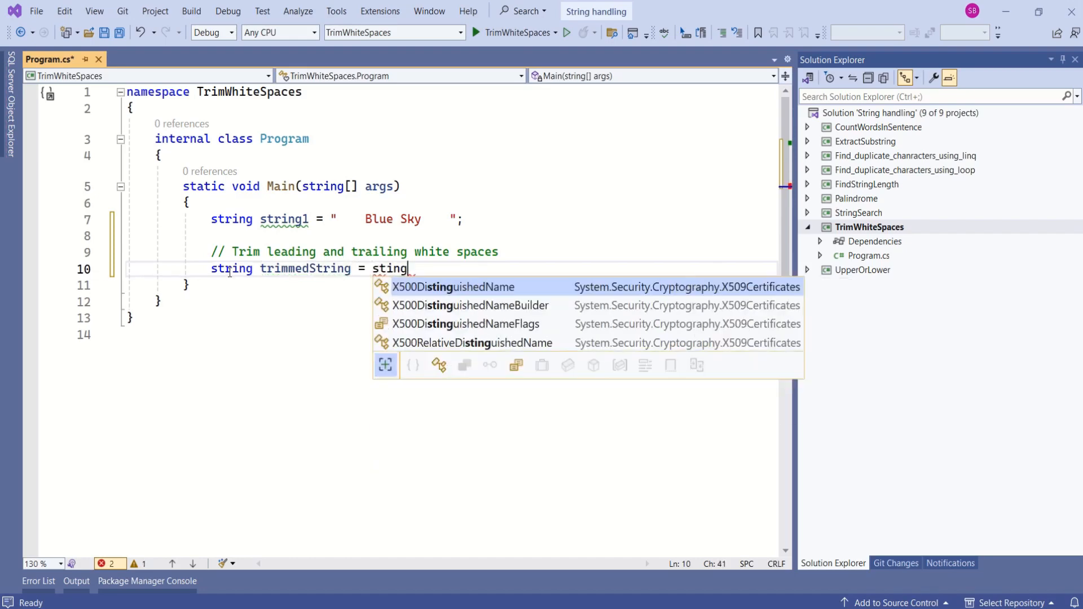
text(1.)
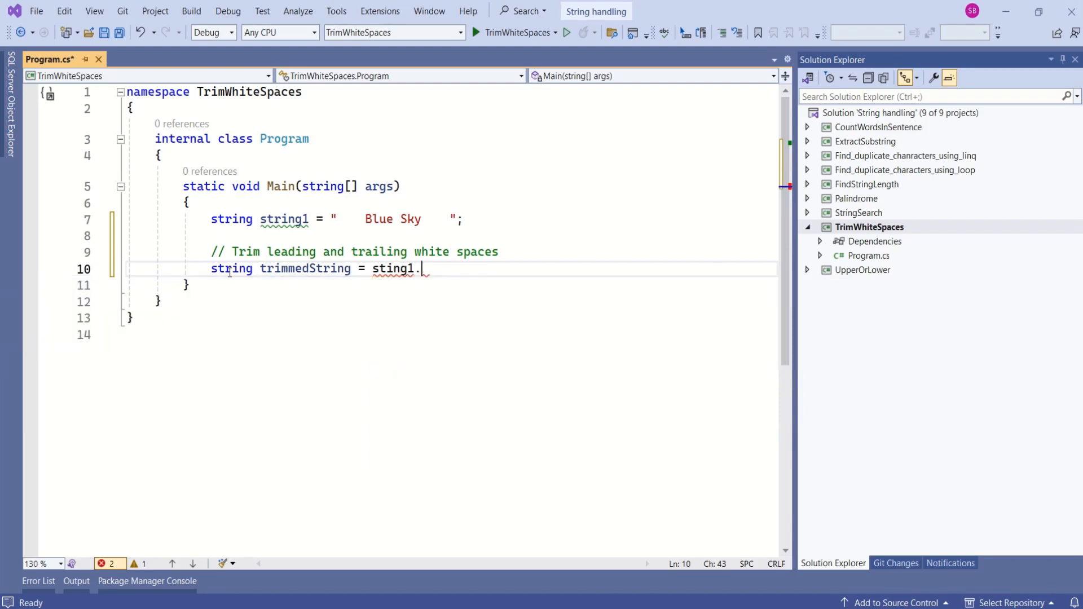
text(Tr)
key(Tab)
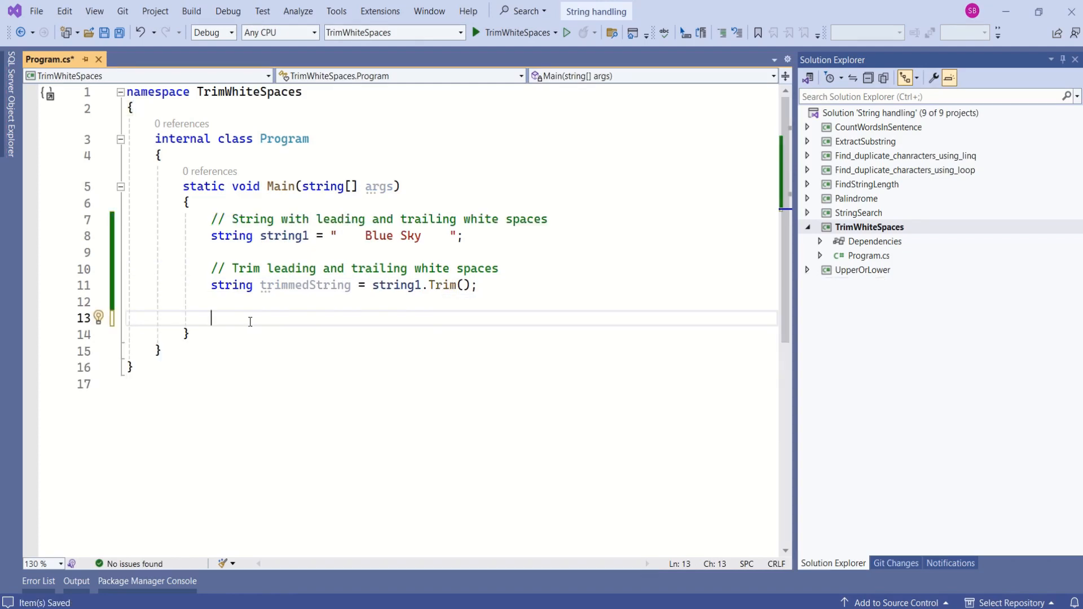
- Paste Console.WriteLine lines for the original and trimmed strings plus Console.ReadKey();
text(Console.WriteLine("Original string: \"{0}\"", string1);             Console.WriteLine("Trimmed string: \"{0}\"", trimmedString);             Console.ReadKey();)
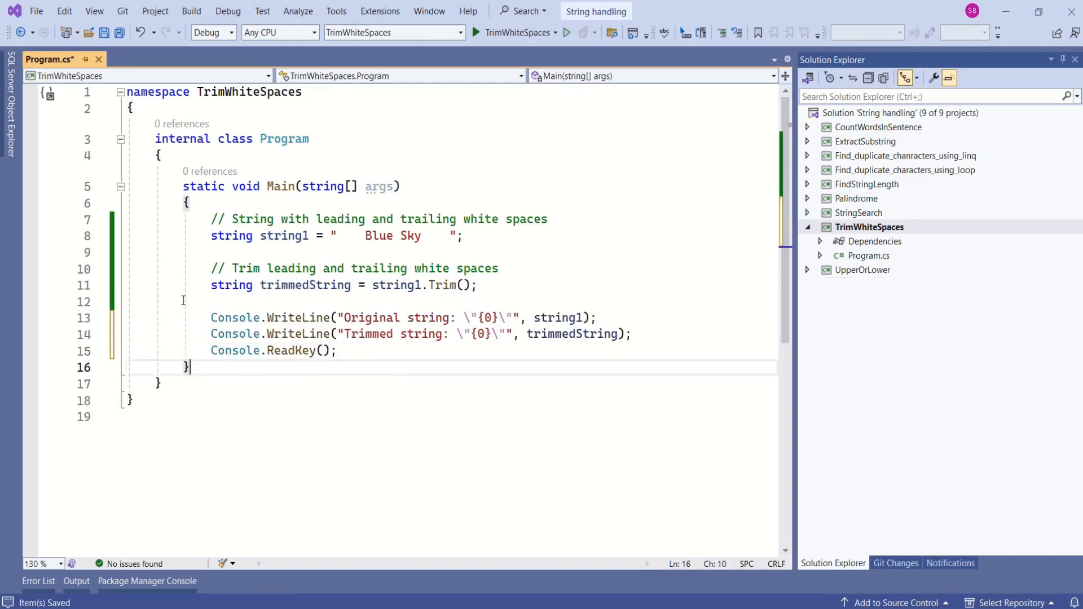
drag(425, 370, 194, 318)
click(472, 364)
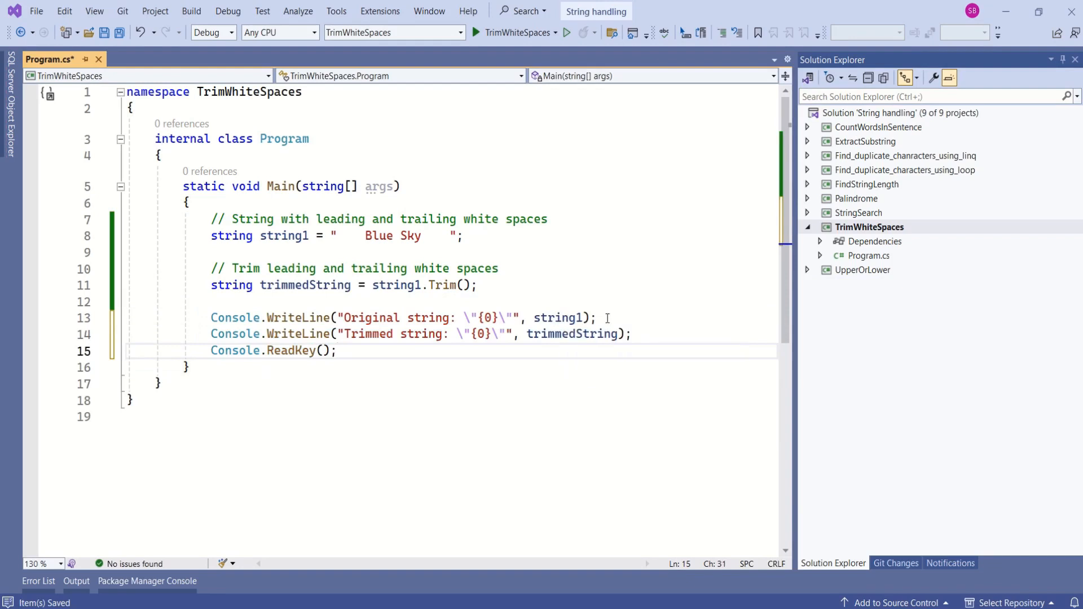
drag(606, 317, 128, 317)
click(214, 334)
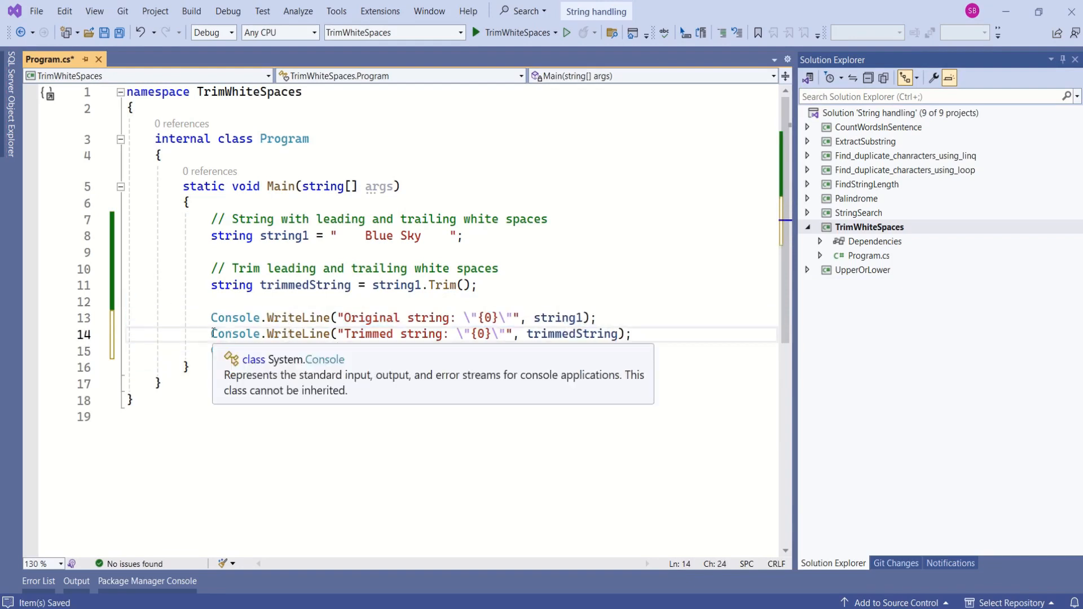
drag(213, 333, 630, 333)
click(652, 343)
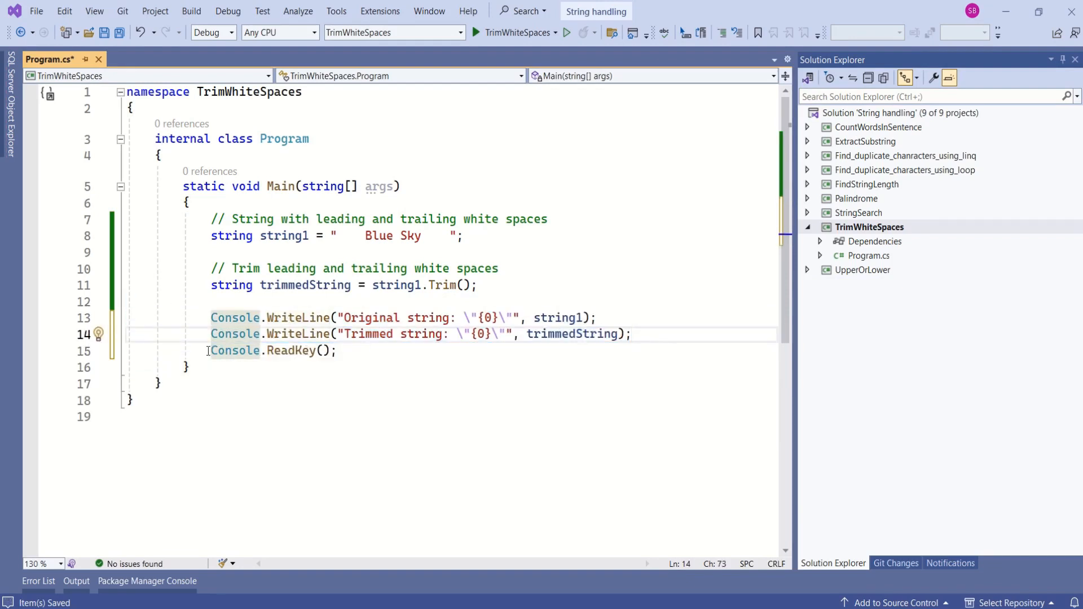
drag(208, 350, 337, 351)
click(389, 365)
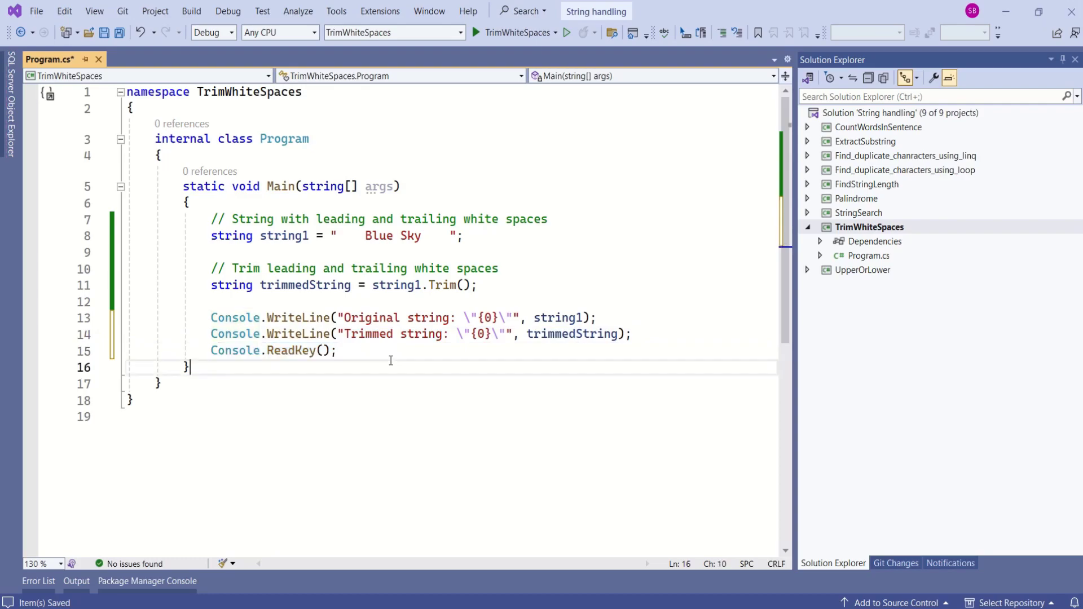
- Run TrimWhiteSpaces and confirm the console shows padded and trimmed Blue Sky, then close it
click(517, 32)
drag(5, 31, 407, 73)
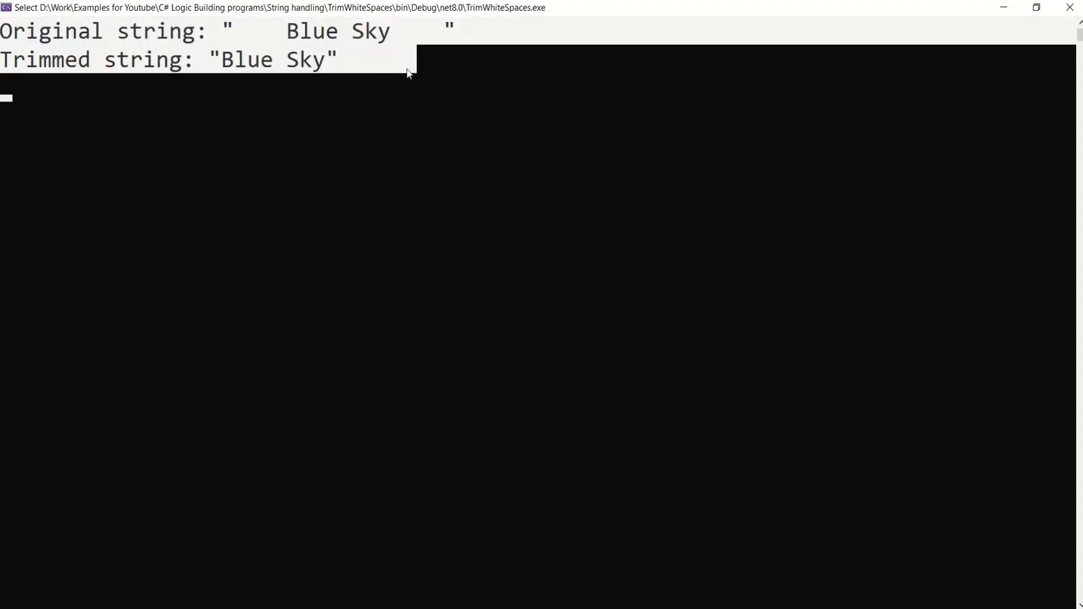
click(144, 73)
drag(3, 60, 352, 66)
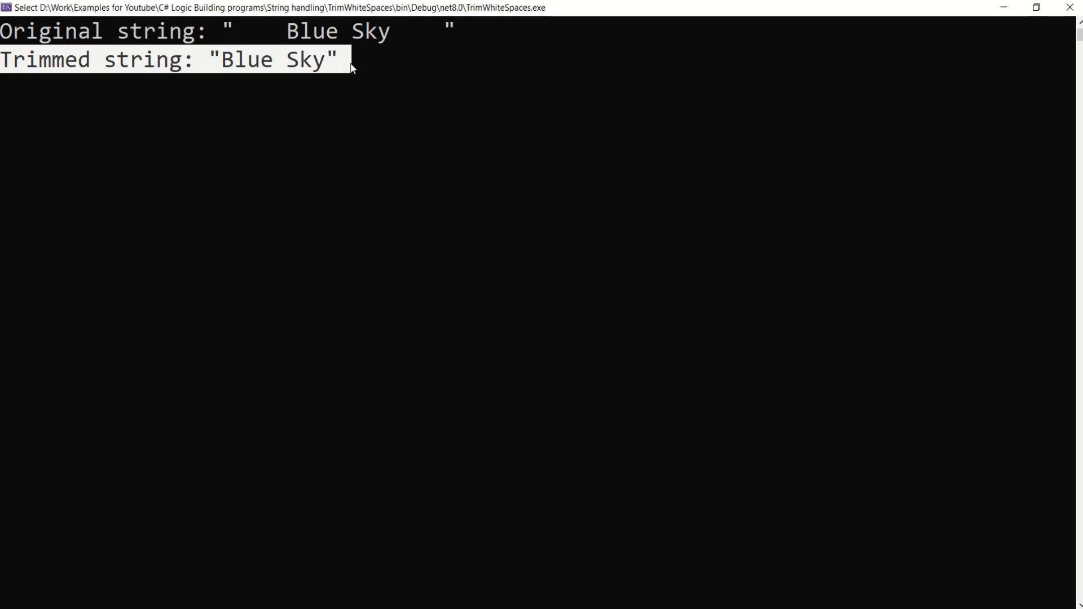
key(Return)
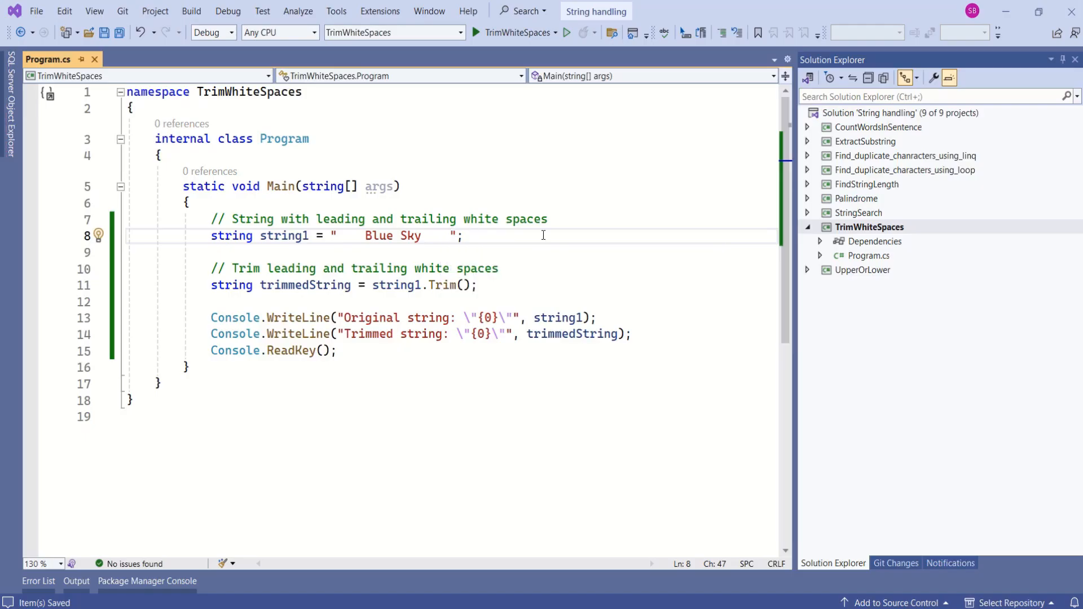
text(\n)
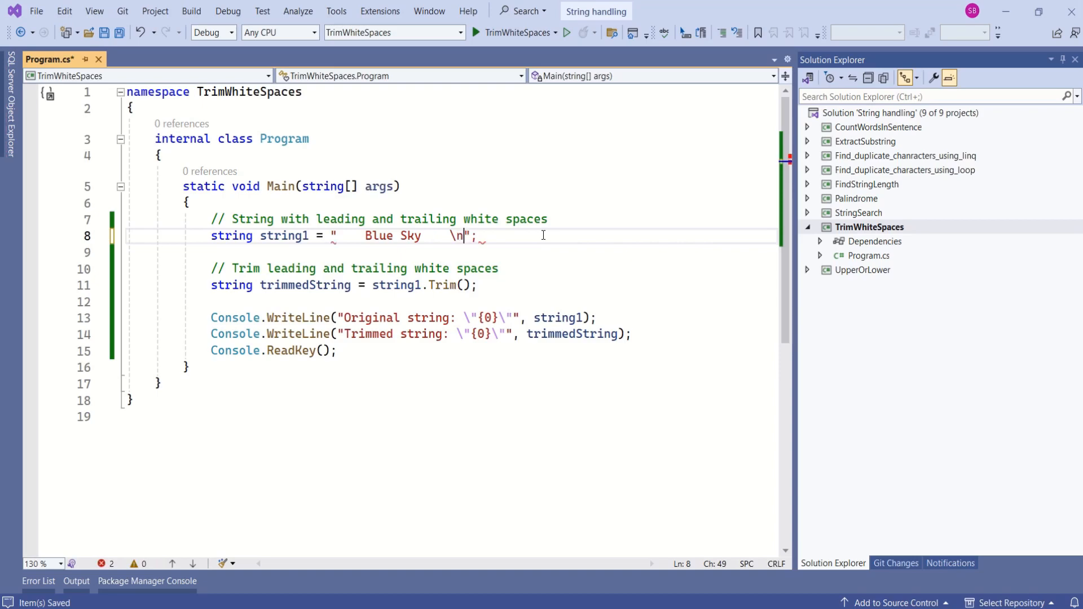
text( \n )
text(\n)
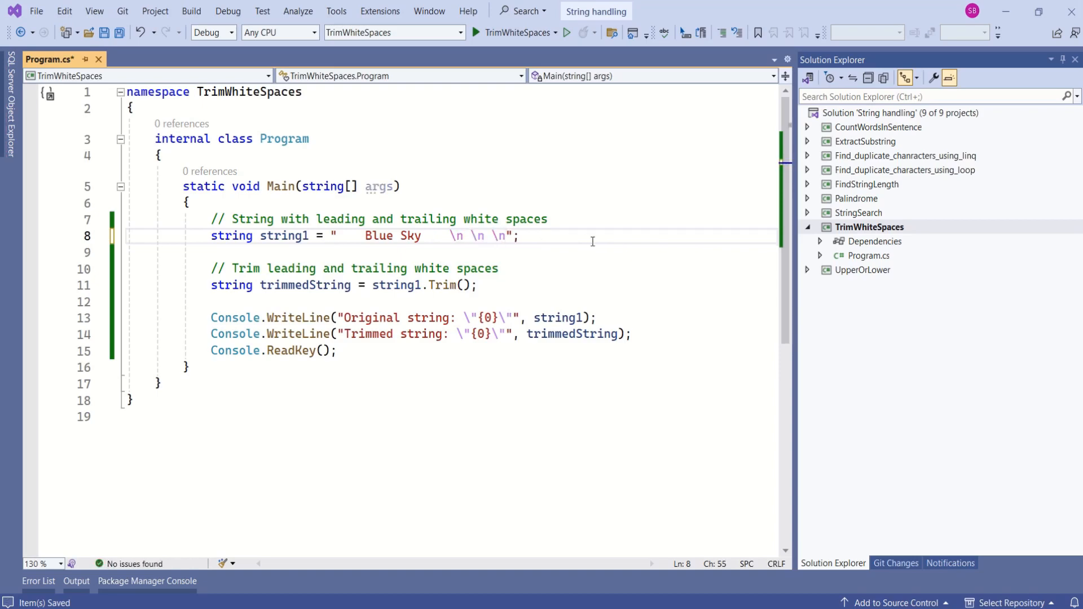
- Append \n \n \n to the end of the string1 literal, save, and run the program
key(End)
key(ctrl+s)
click(512, 32)
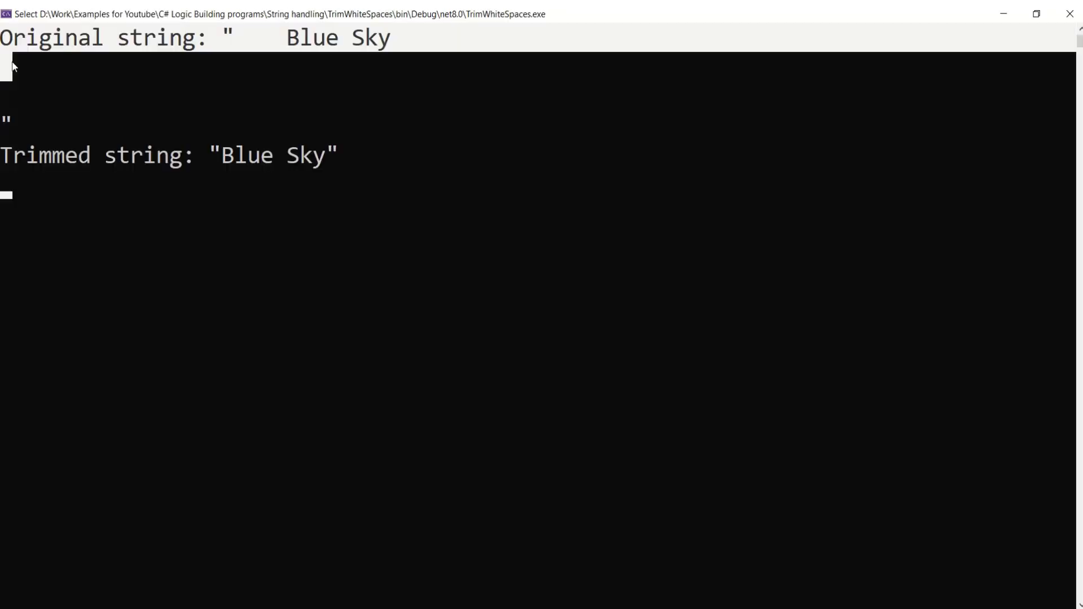
- Inspect the original string spread over blank lines and the trimmed Blue Sky output
drag(5, 34, 92, 113)
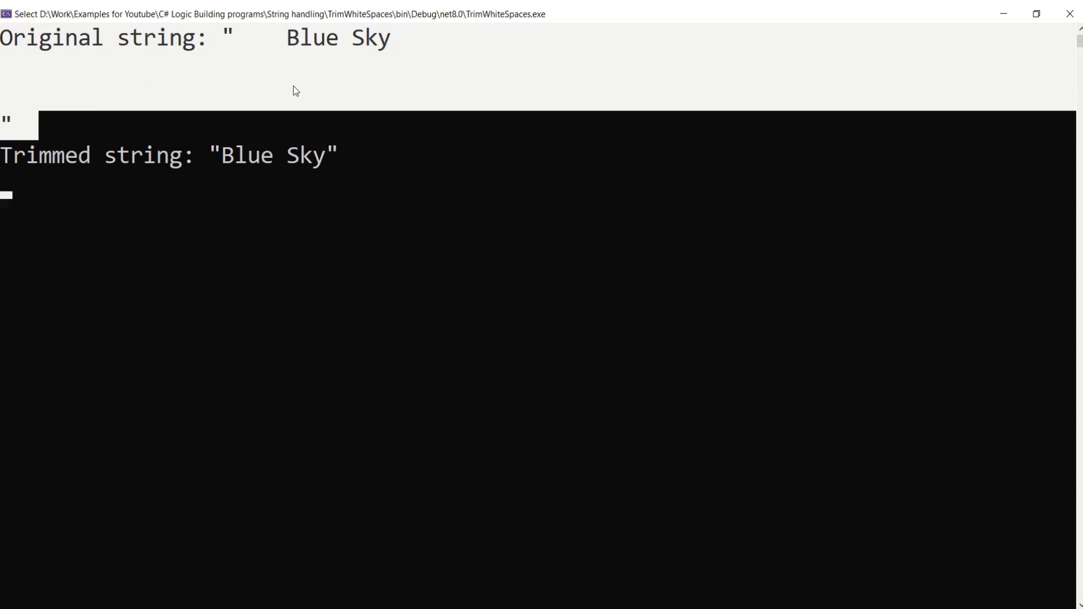
click(191, 165)
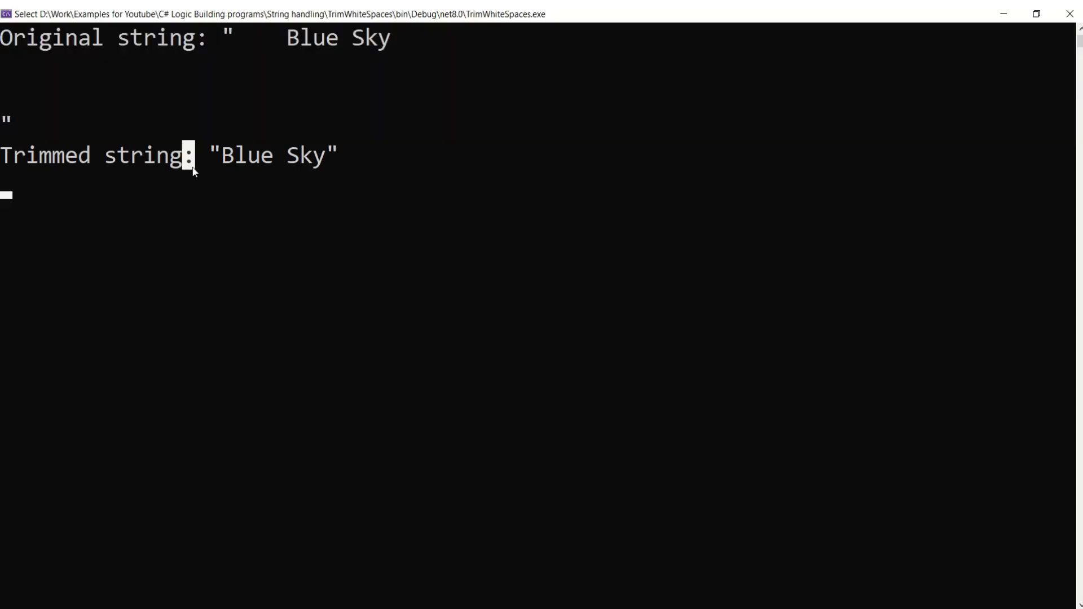
drag(3, 157, 355, 167)
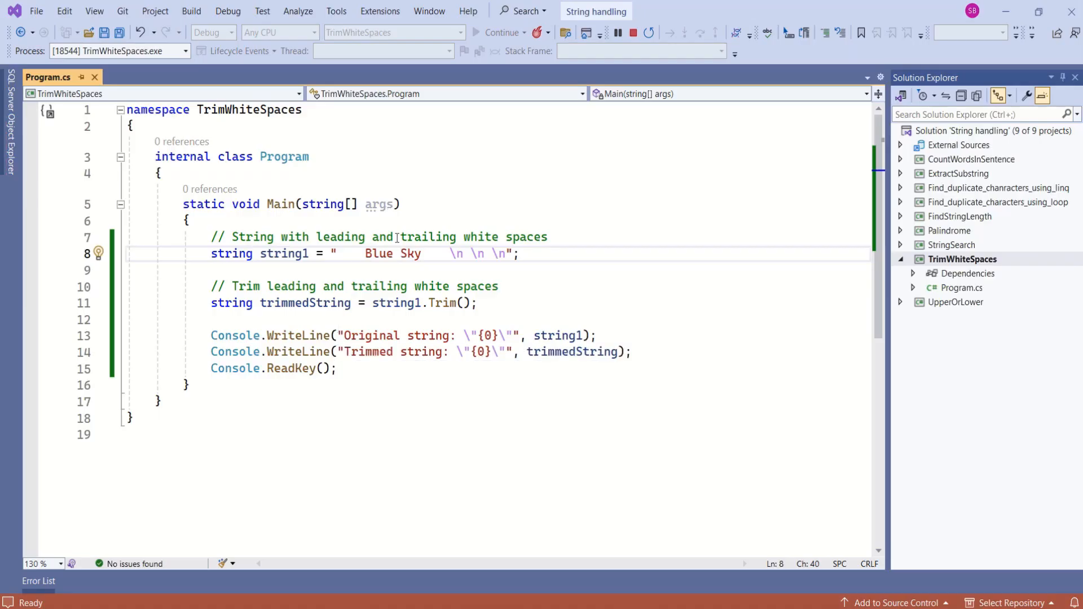
- Add string noSpacesString = trimmedString.Replace(" ", ""); with a comment above it
drag(400, 253, 395, 253)
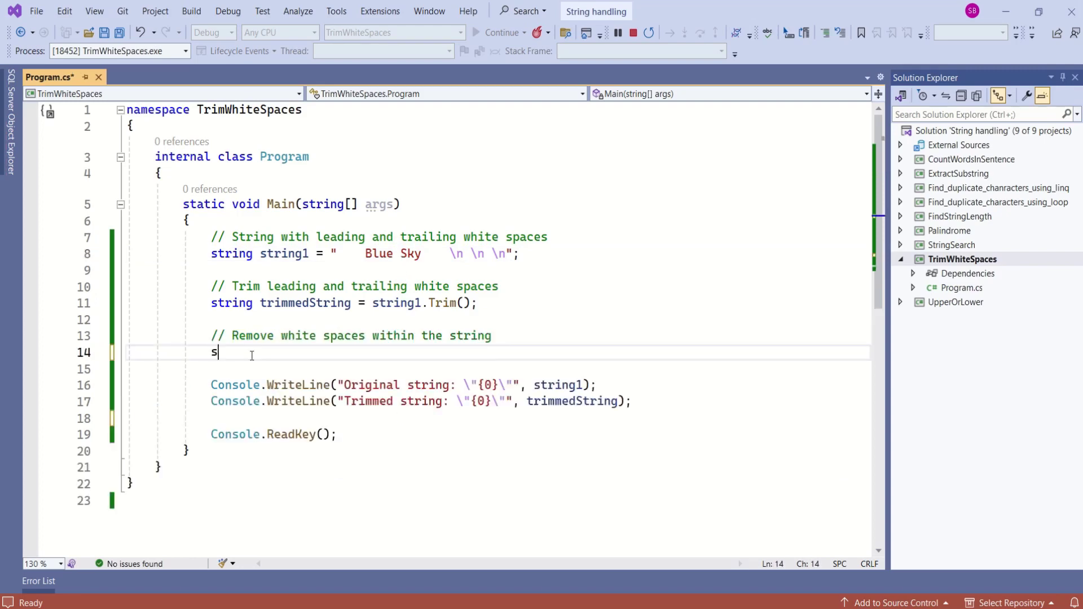
text(s)
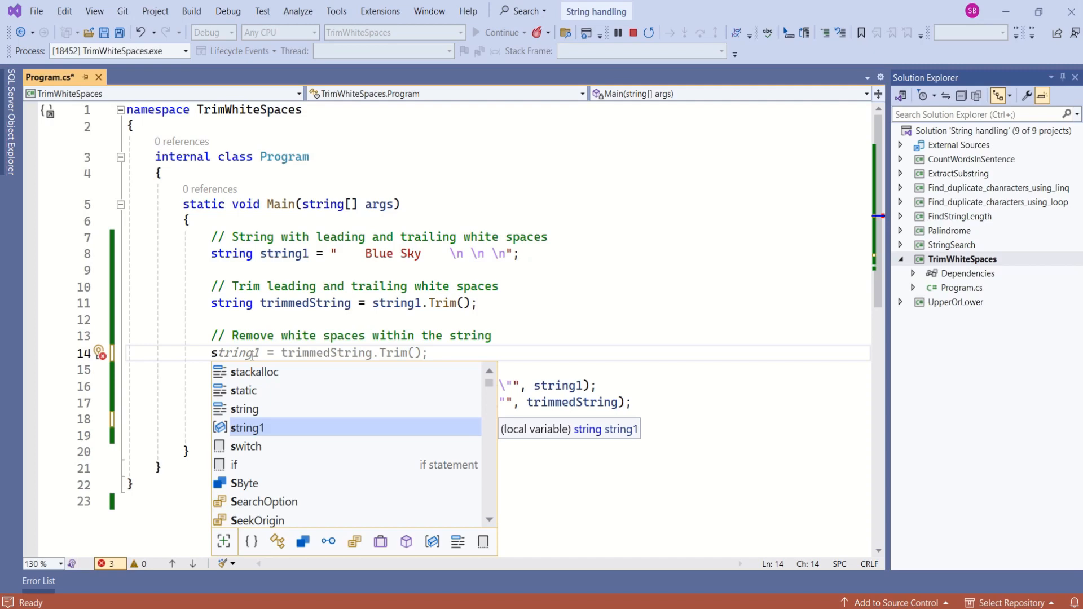
text(tring )
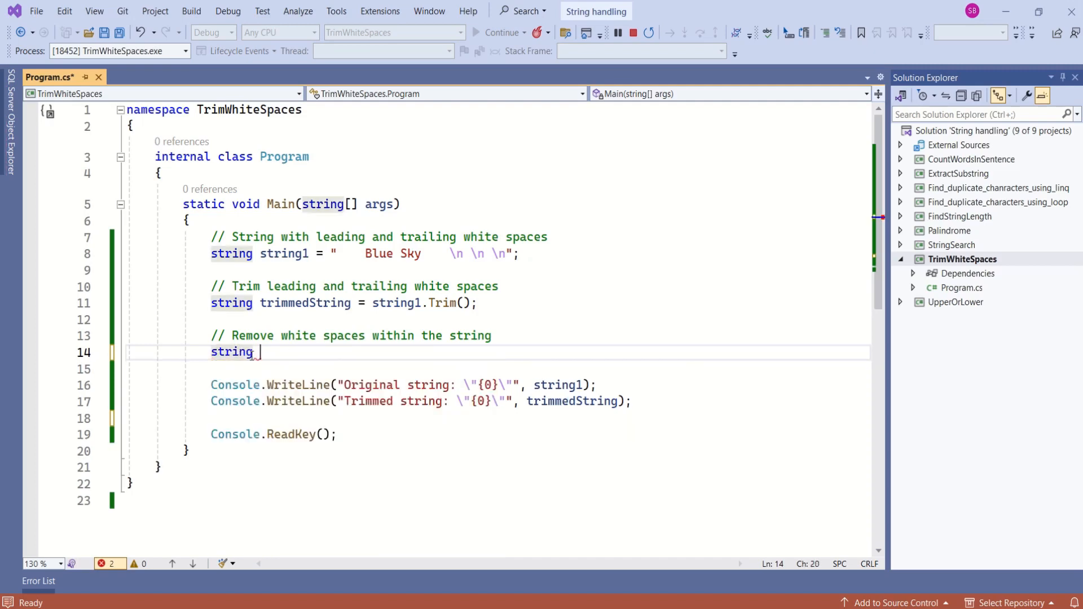
text(noSpacesString)
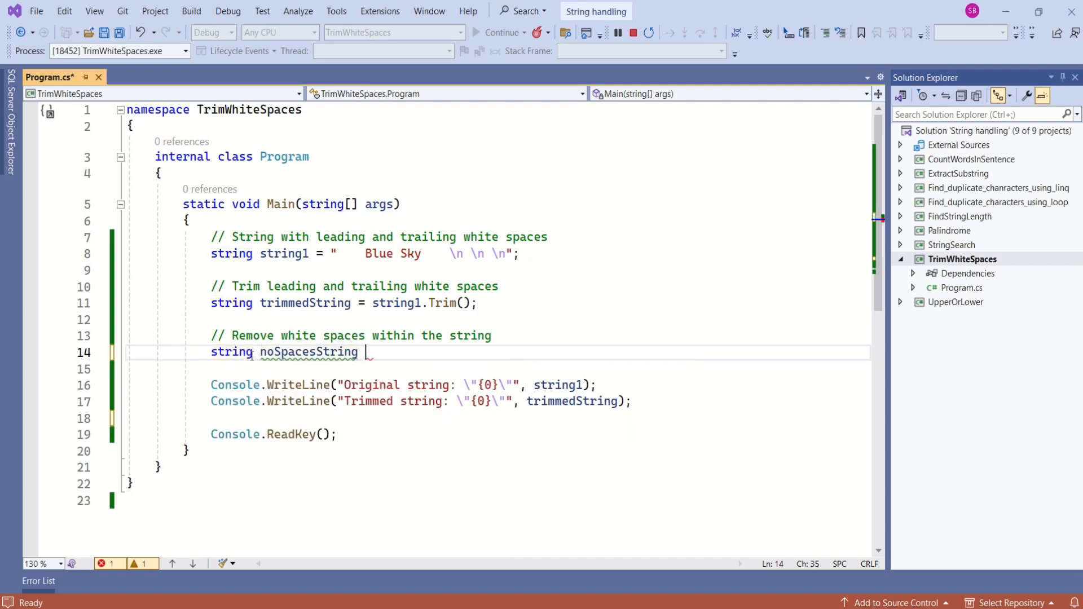
text( =)
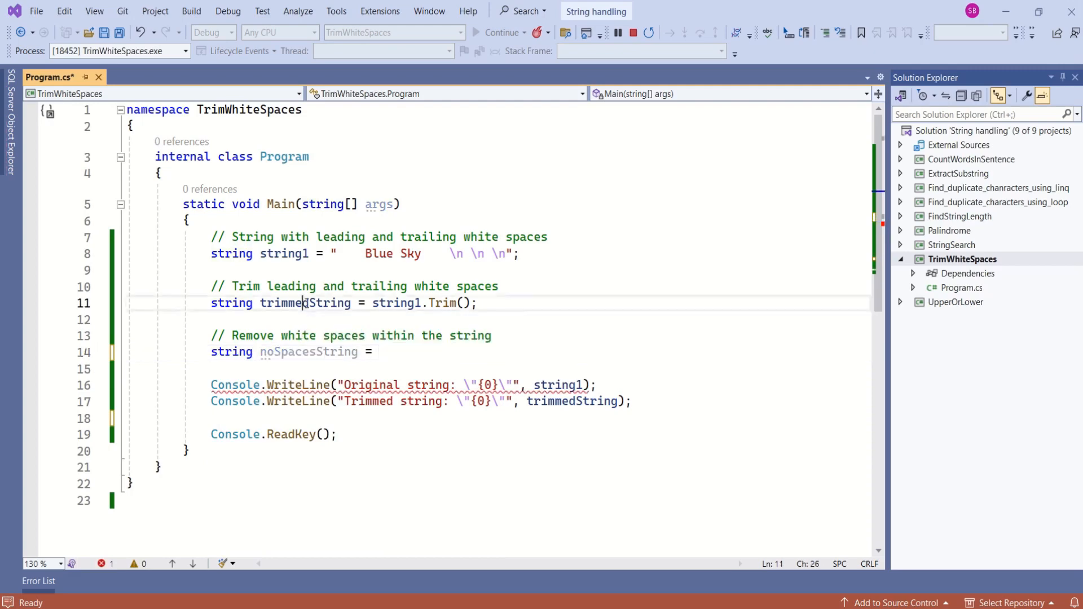
double_click(309, 304)
key(ctrl+c)
click(414, 351)
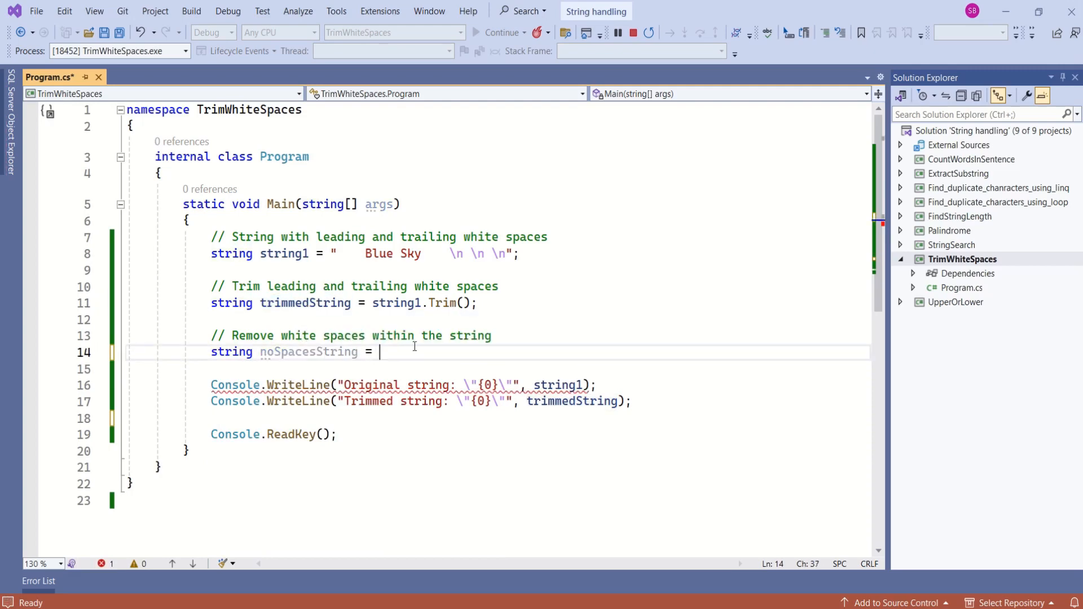
key(ctrl+v)
text(.Re)
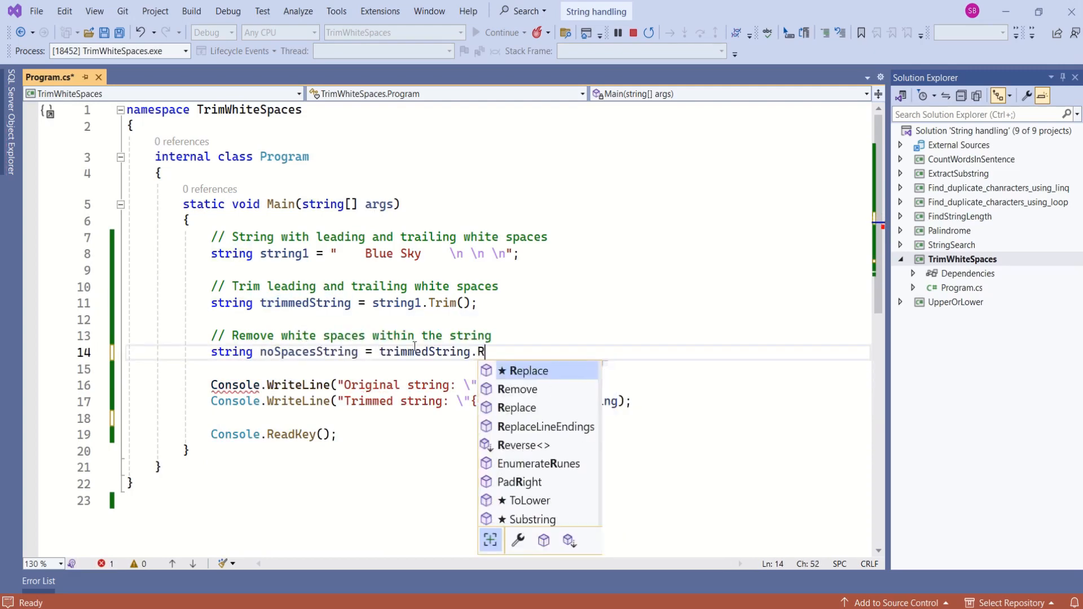
key(Tab)
text(()
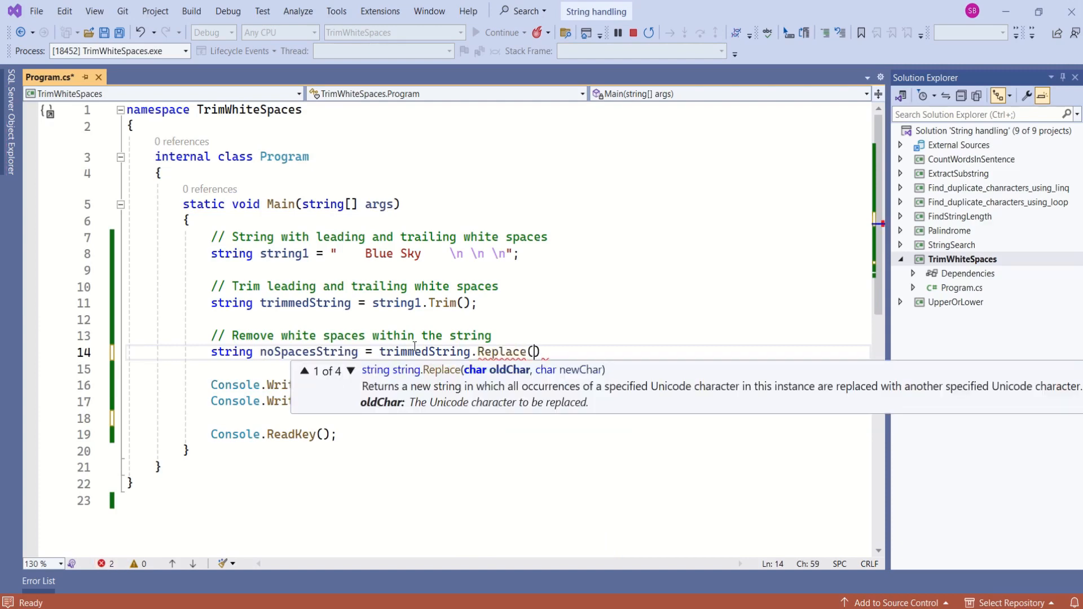
text(")
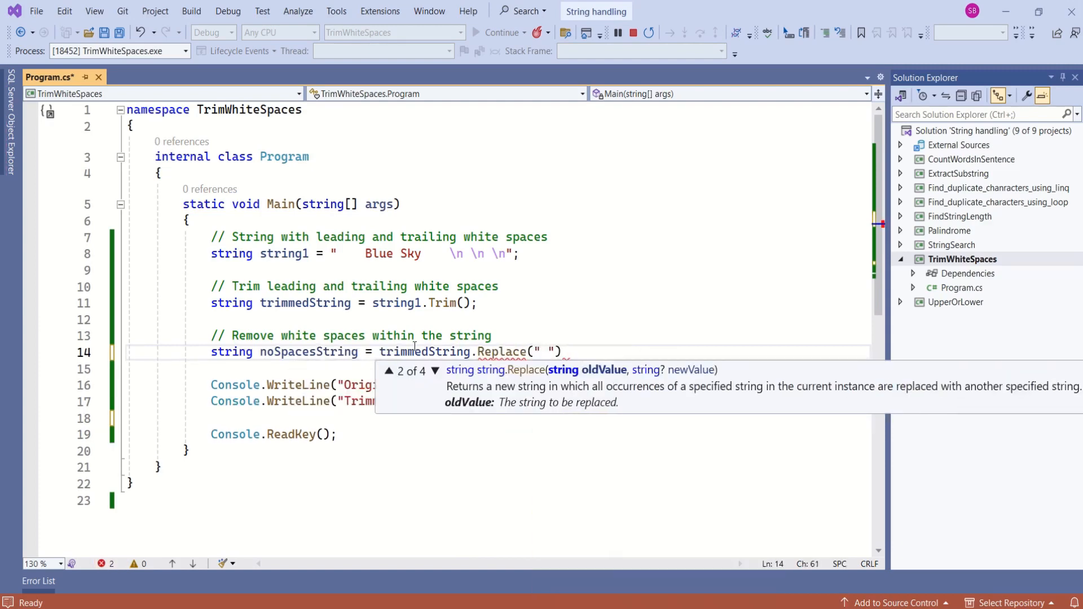
key(Right)
text(, )
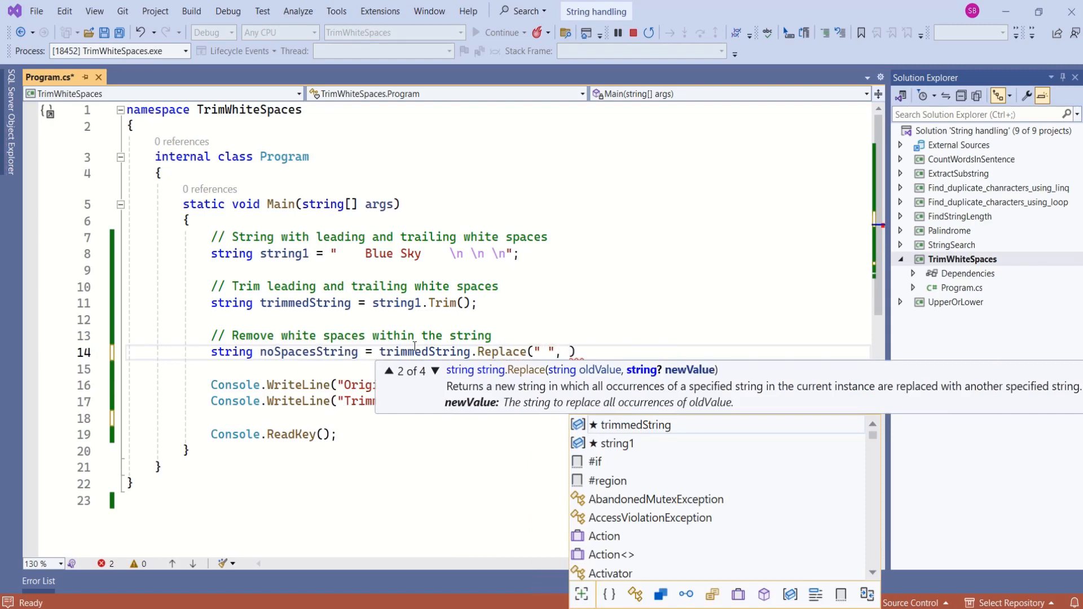
text(")
key(End)
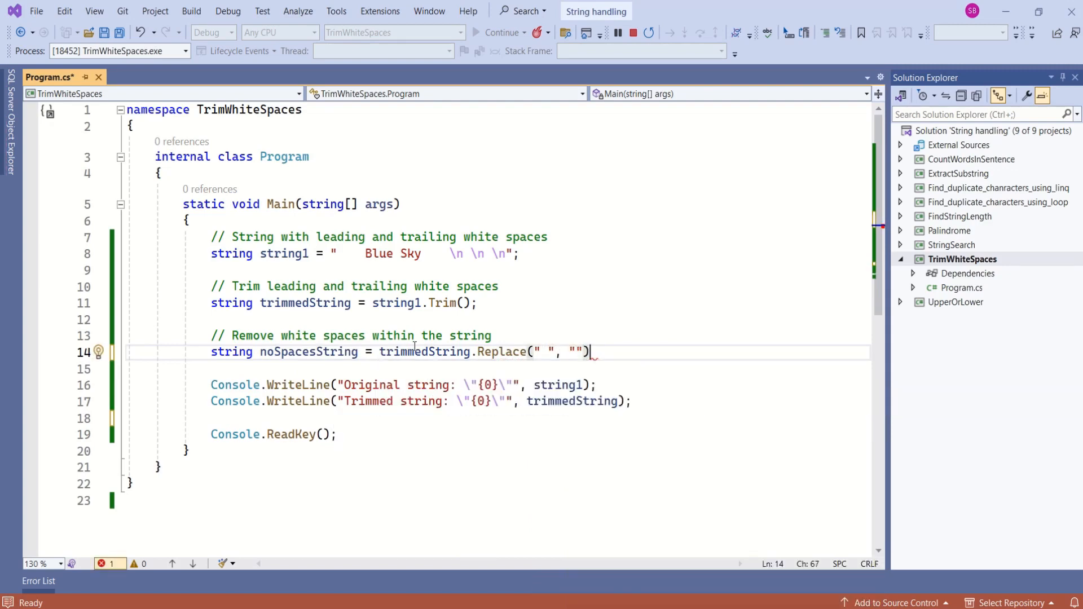
text(;)
- Print noSpacesString as String with no spaces, save, and run the program
click(241, 417)
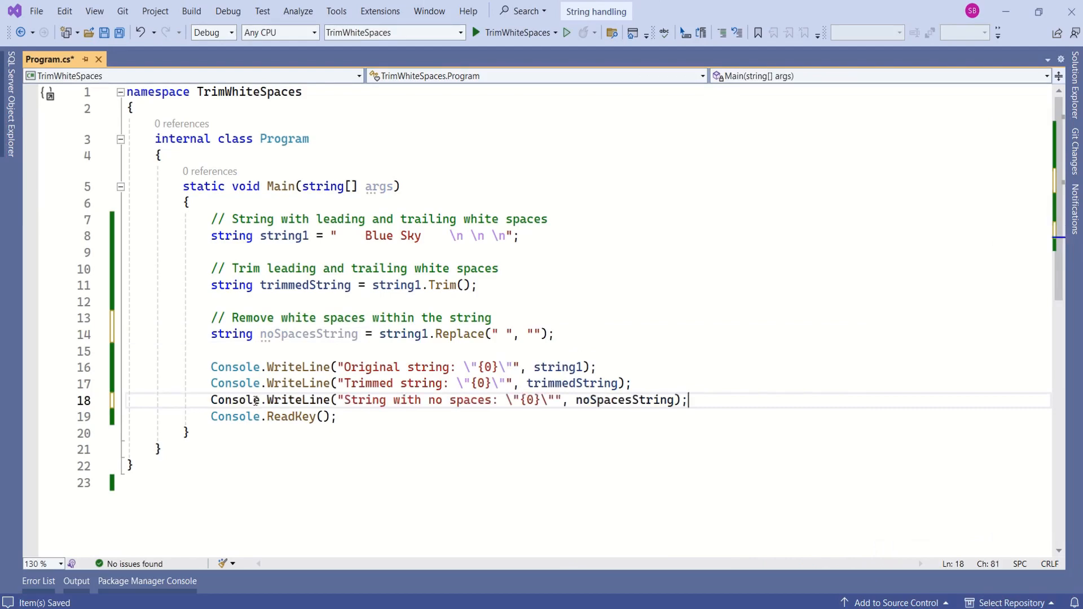
key(ctrl+s)
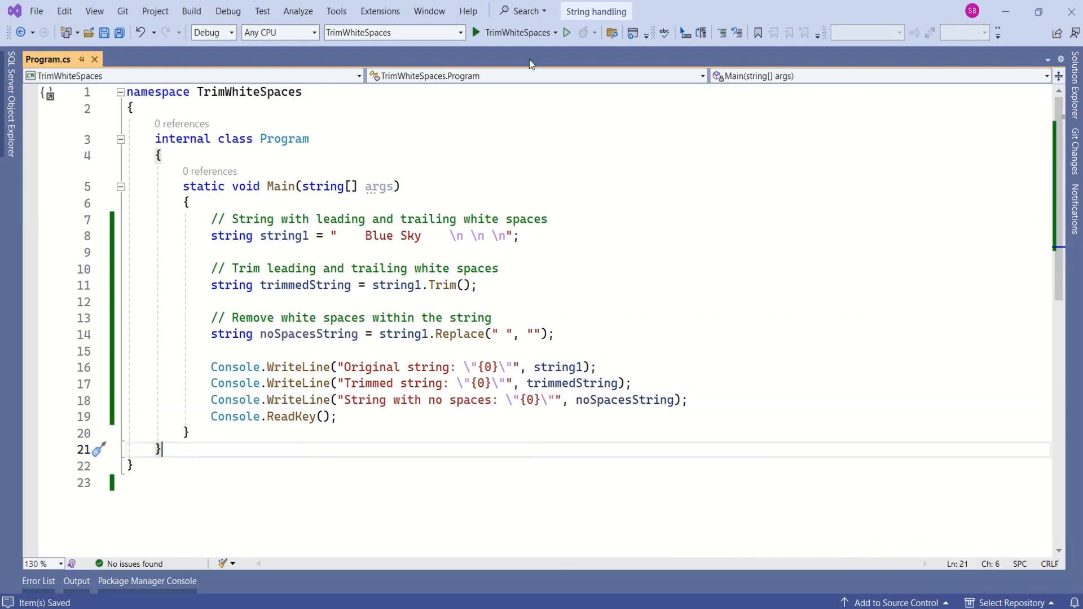
click(518, 32)
- Inspect the console showing Trimmed string Blue Sky and String with no spaces BlueSky
drag(3, 31, 43, 109)
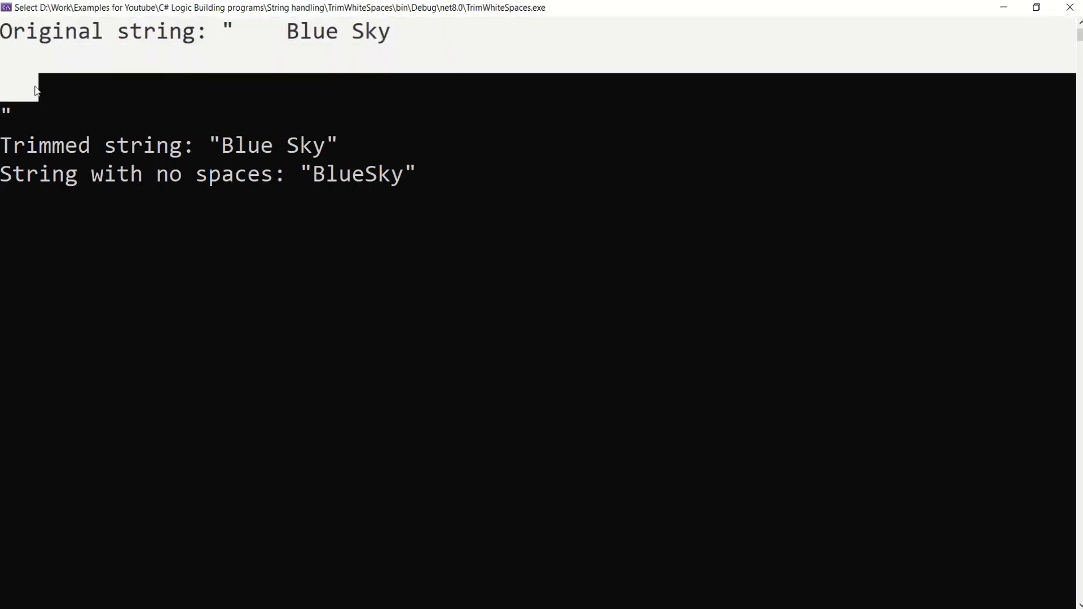
click(104, 103)
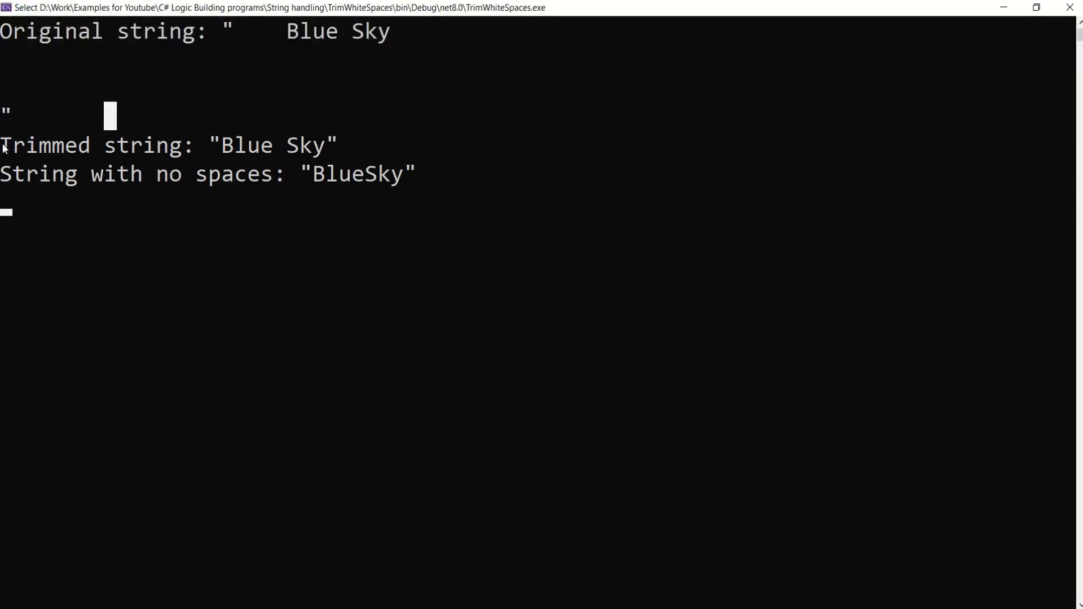
drag(4, 145, 364, 146)
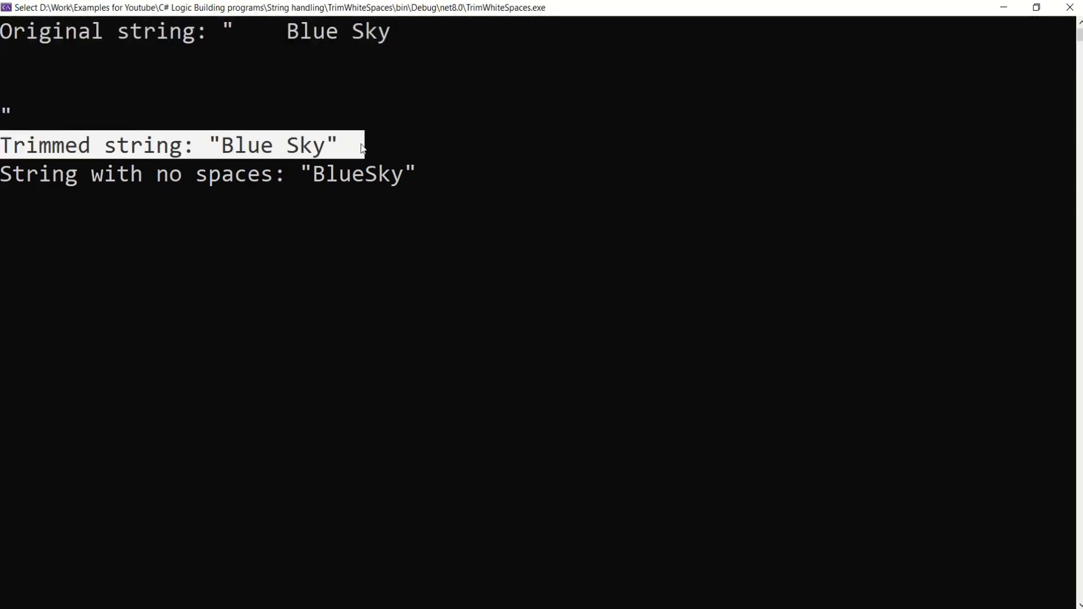
click(331, 145)
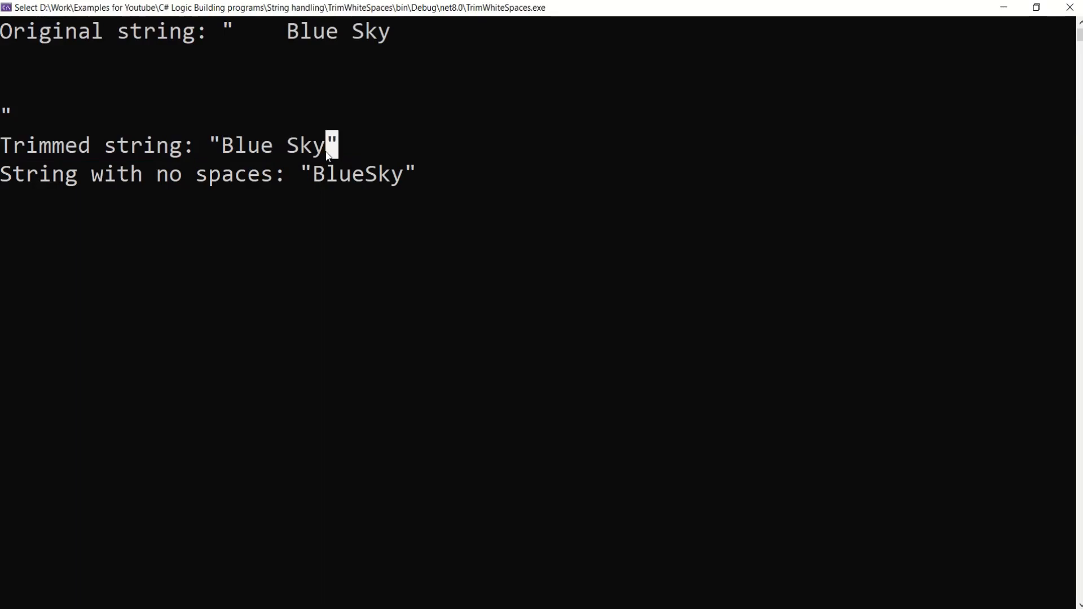
click(357, 173)
drag(4, 174, 444, 176)
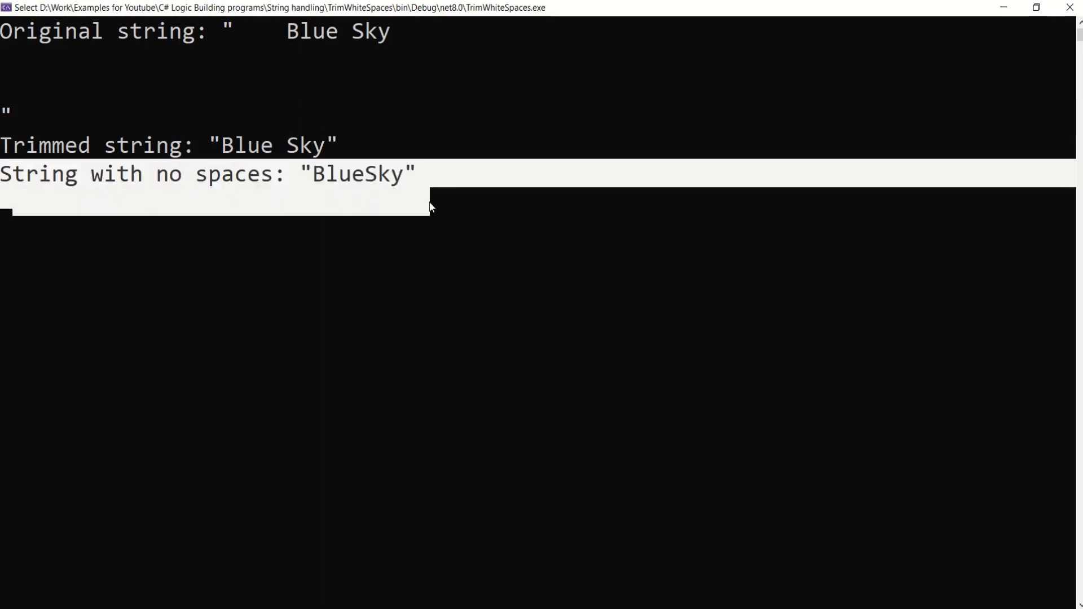
click(557, 170)
key(Return)
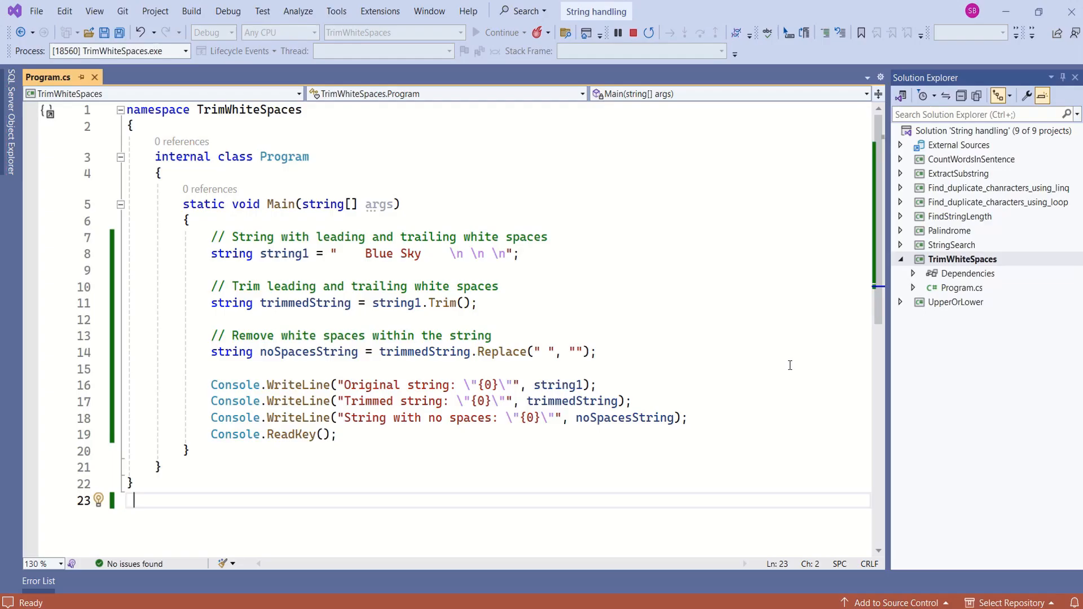